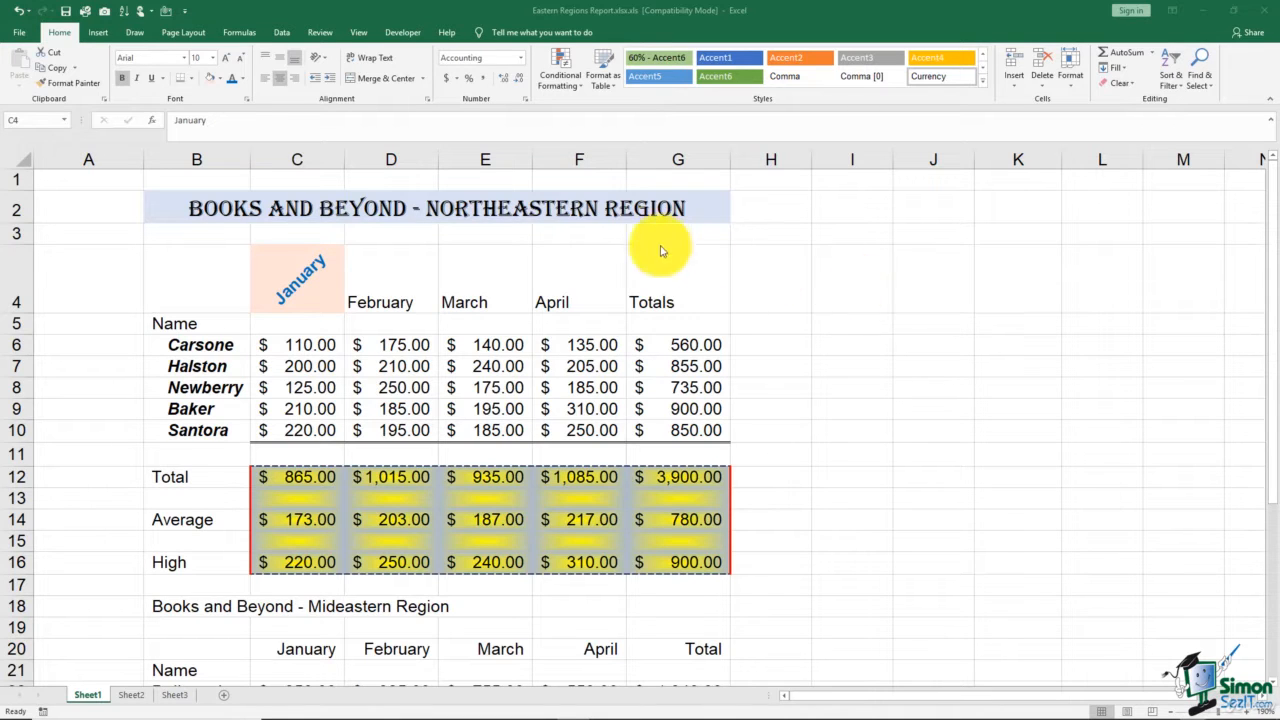
- Copy the January heading's formatting to the March and February headings of the Northeastern Region table with Format Painter
{"action": "left_click", "coordinate": [600, 214]}
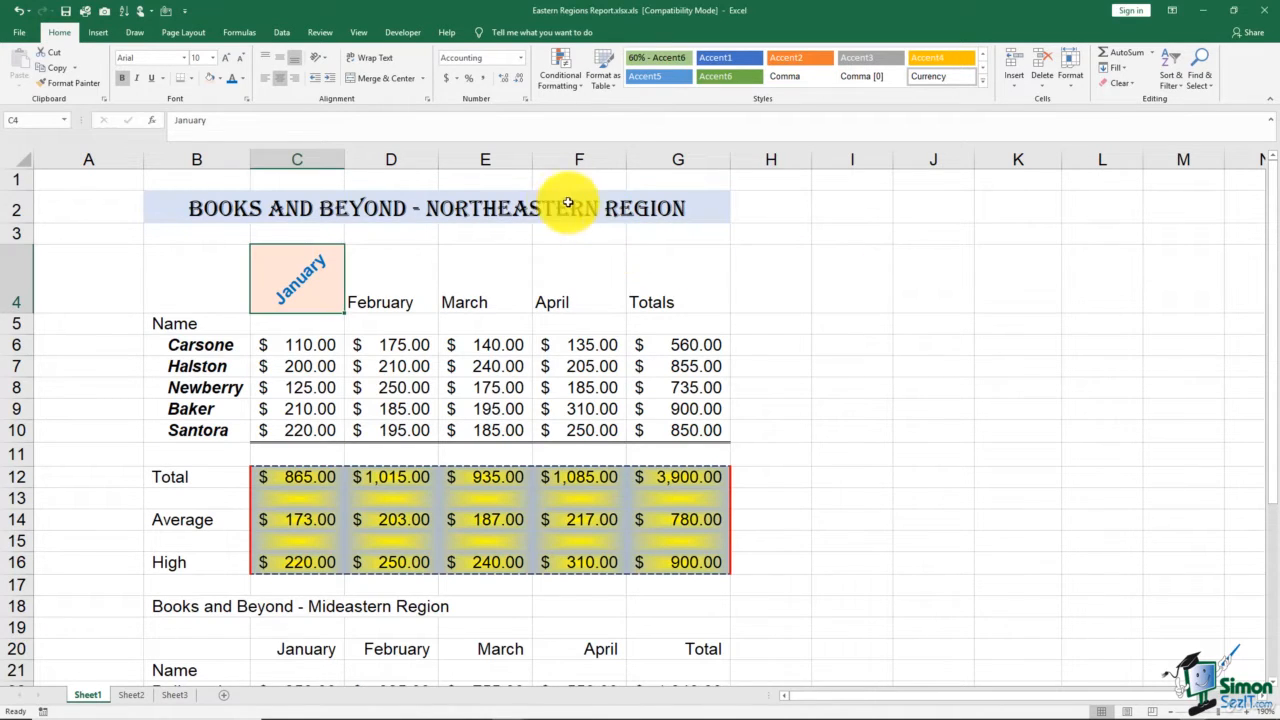
{"action": "scroll", "coordinate": [769, 391], "scroll_direction": "down", "scroll_amount": 4}
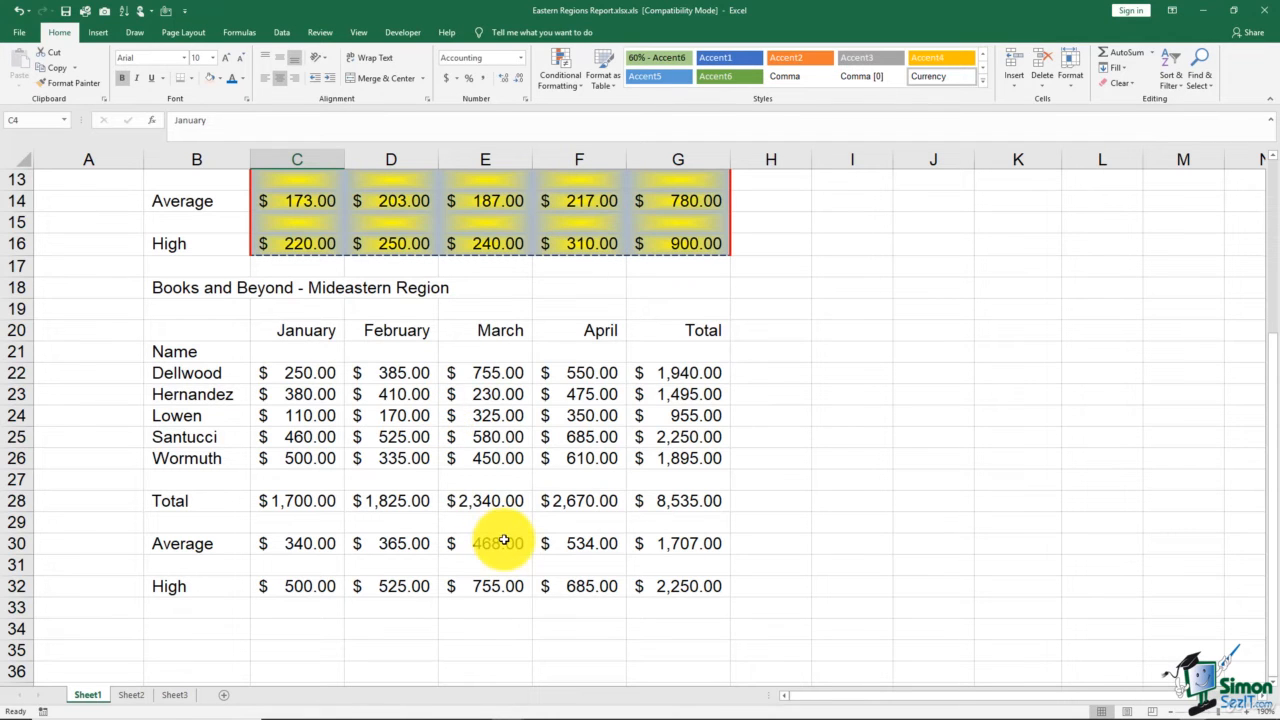
{"action": "scroll", "coordinate": [504, 540], "scroll_direction": "up", "scroll_amount": 4}
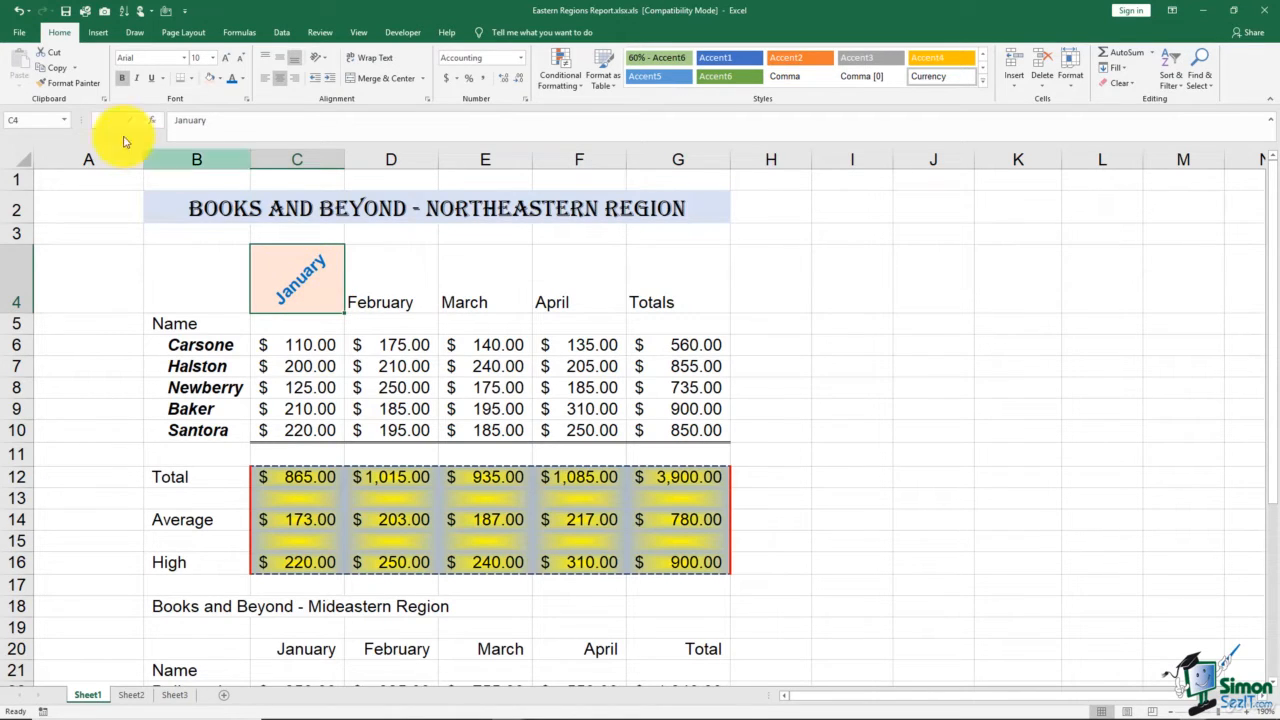
{"action": "left_click", "coordinate": [81, 89]}
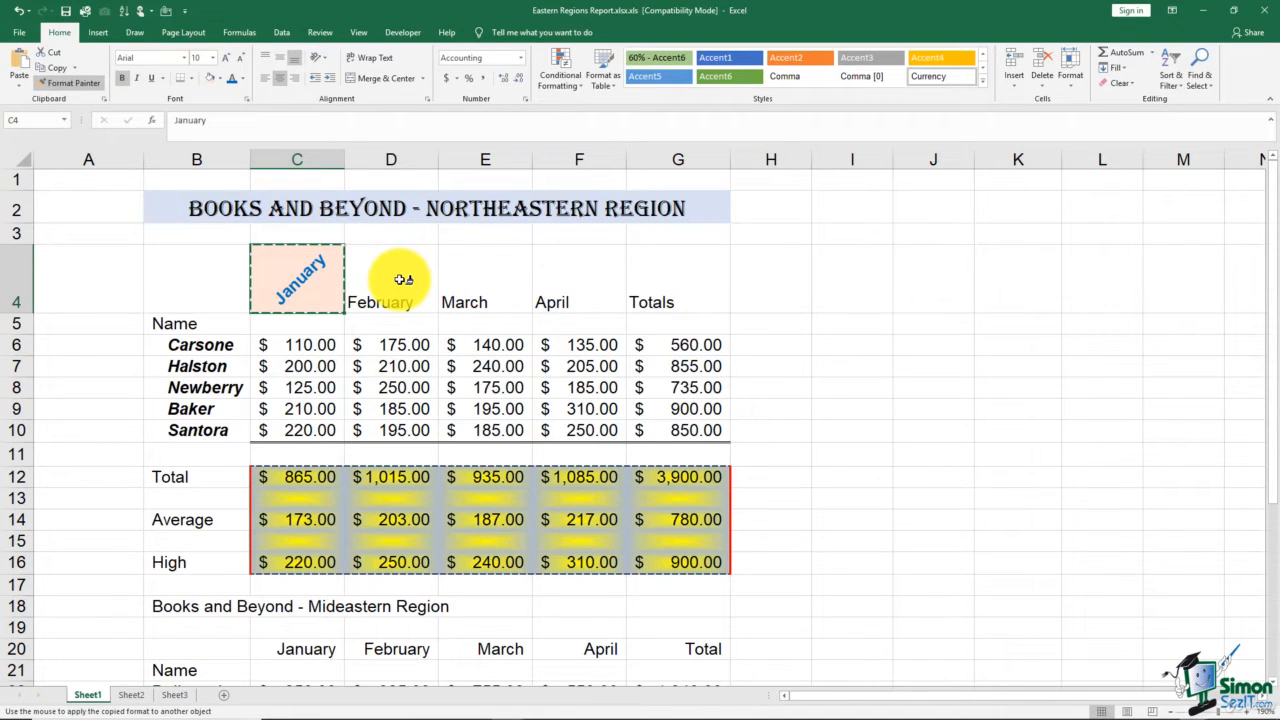
{"action": "left_click", "coordinate": [504, 280]}
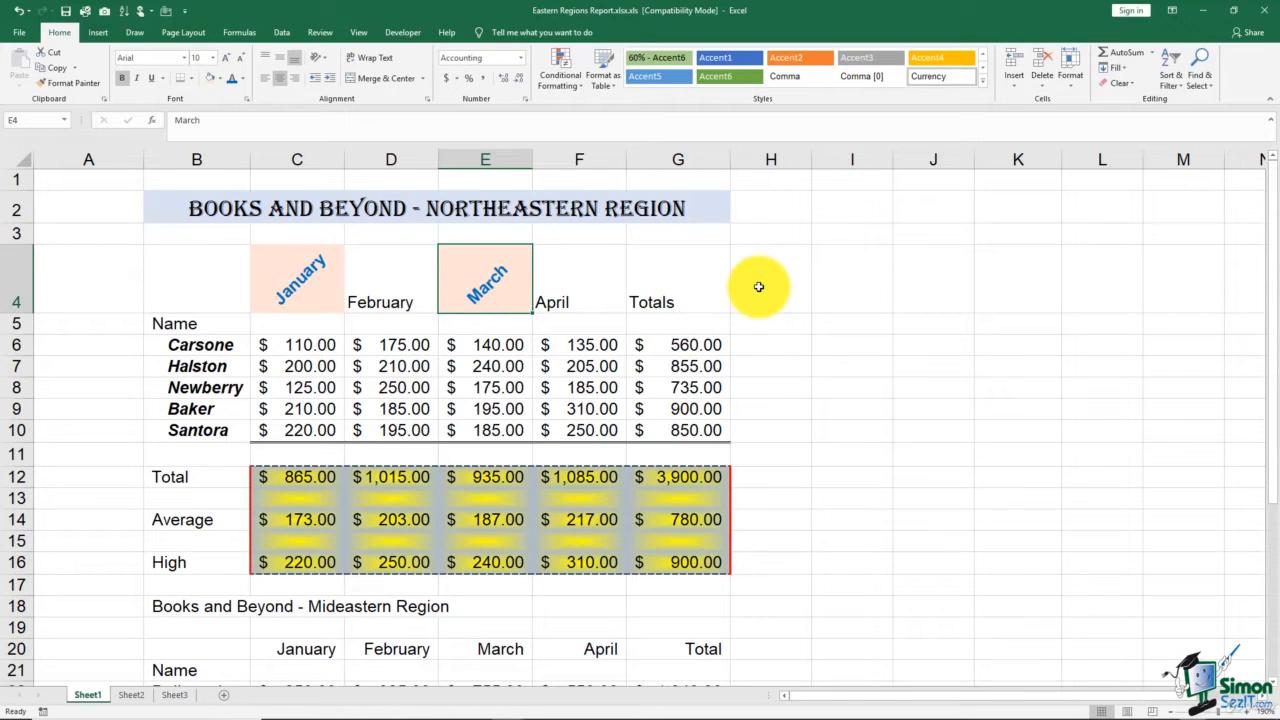
{"action": "left_click", "coordinate": [69, 83]}
{"action": "left_click", "coordinate": [390, 293]}
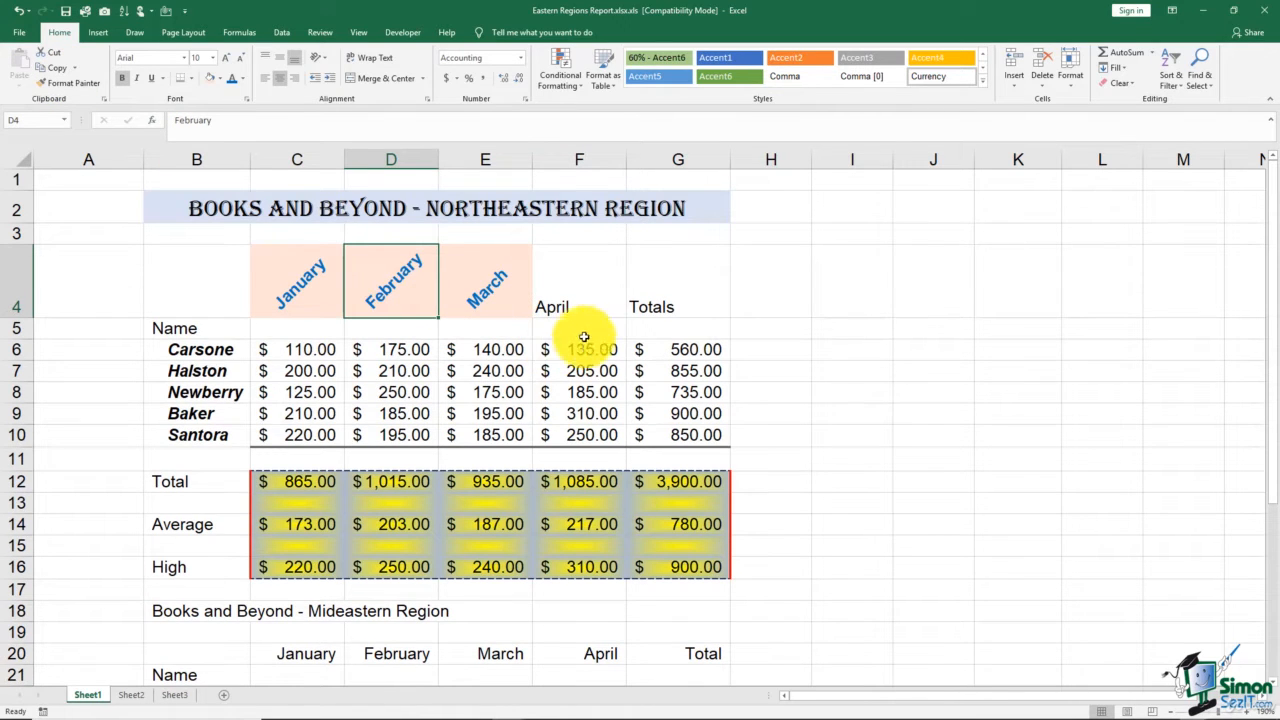
{"action": "left_click", "coordinate": [778, 302]}
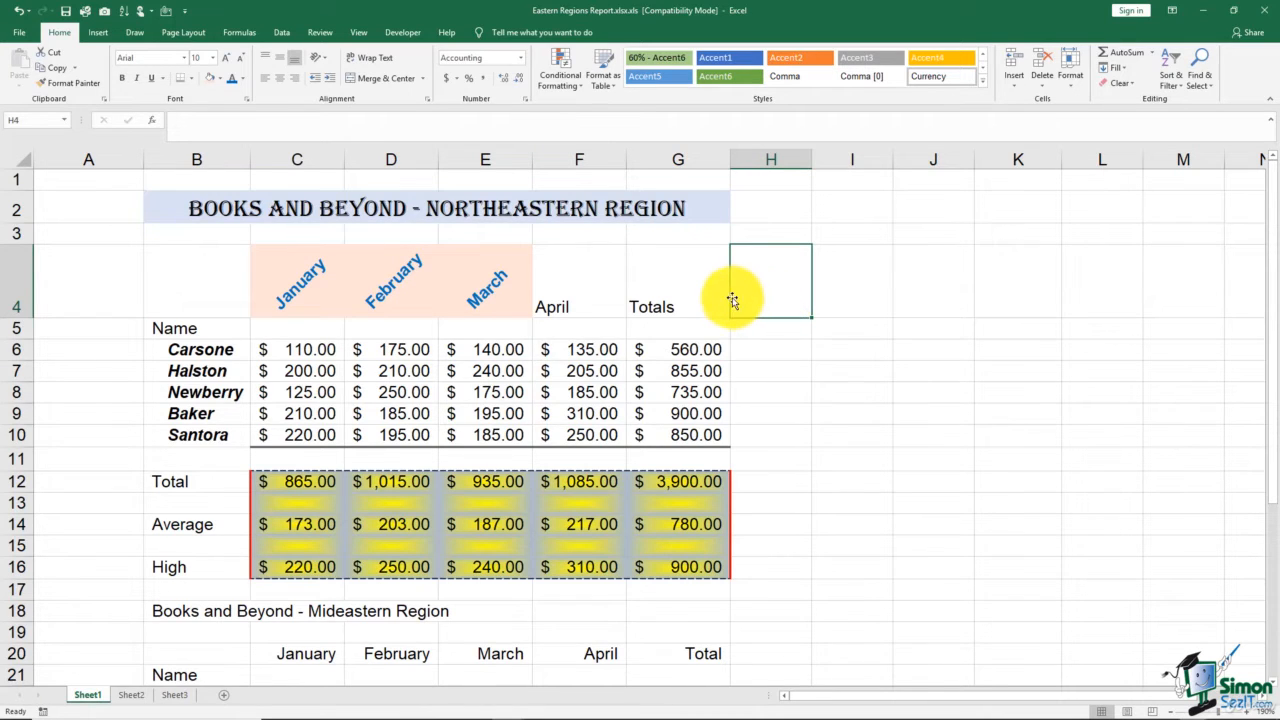
- Lock Format Painter on the March heading's formatting and apply it to the April and Totals headings of the Northeastern Region table
{"action": "left_click", "coordinate": [486, 285]}
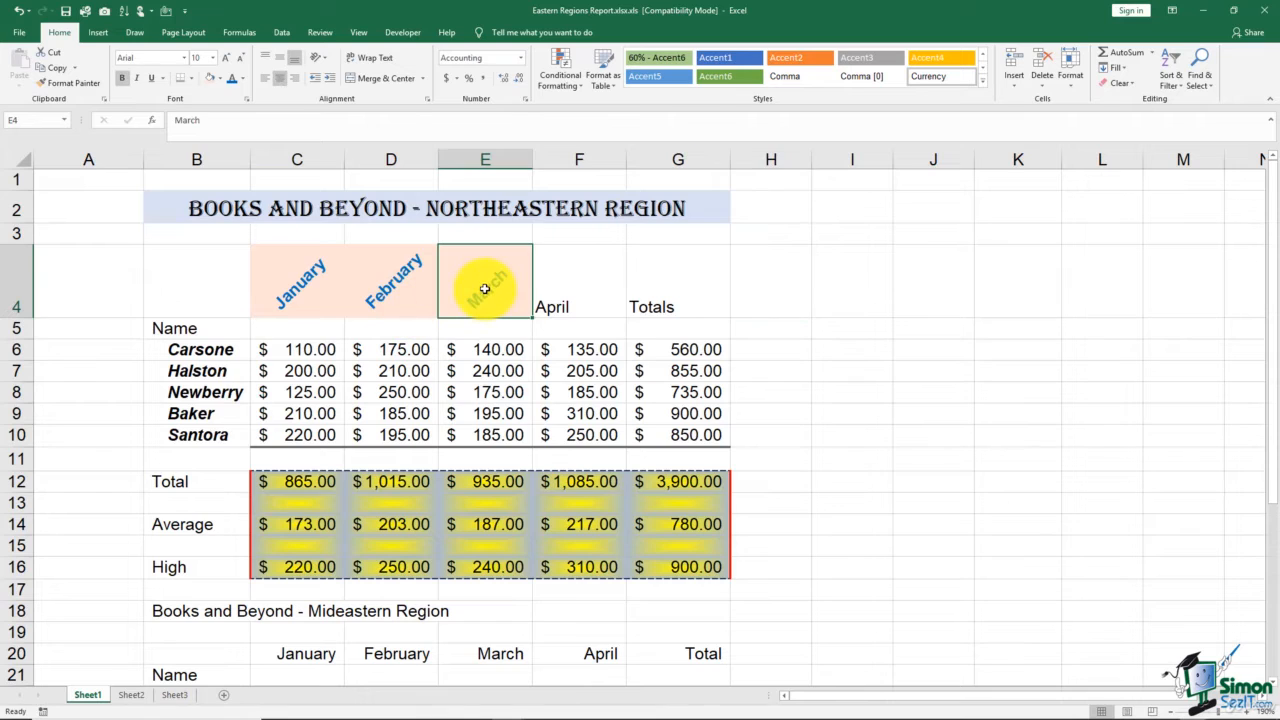
{"action": "left_click", "coordinate": [79, 82]}
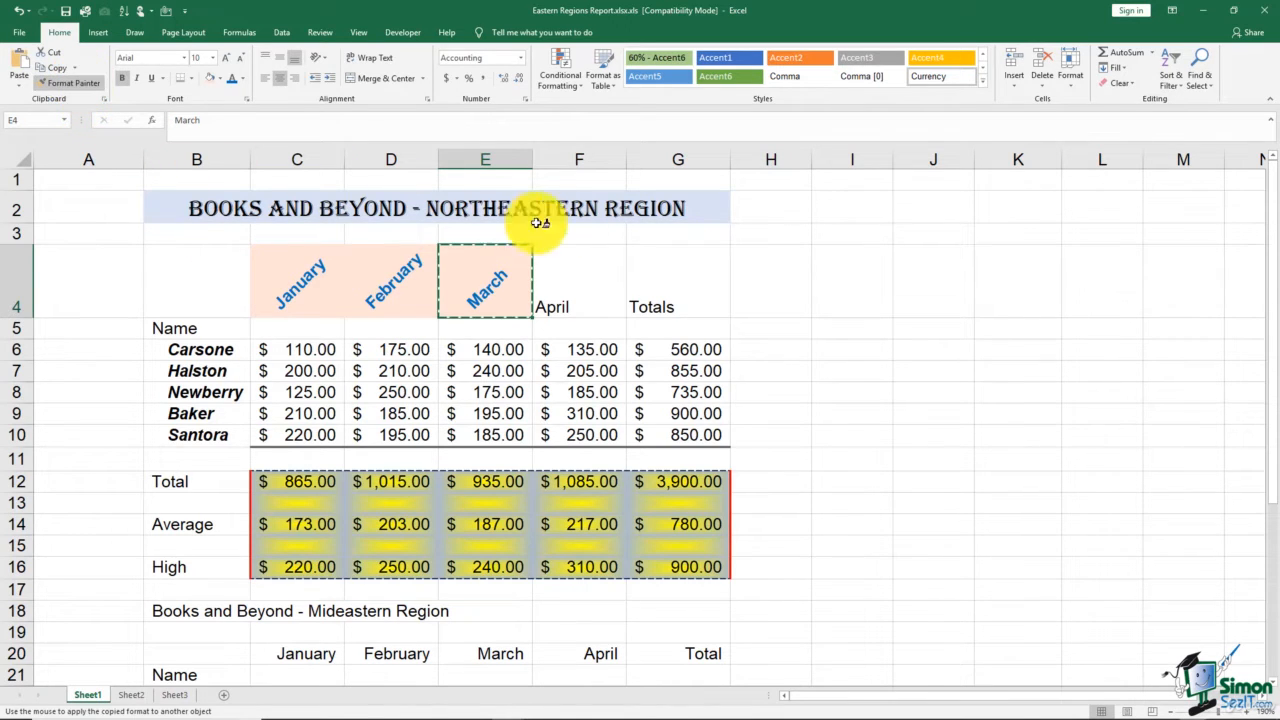
{"action": "left_click", "coordinate": [588, 286]}
{"action": "left_click", "coordinate": [672, 288]}
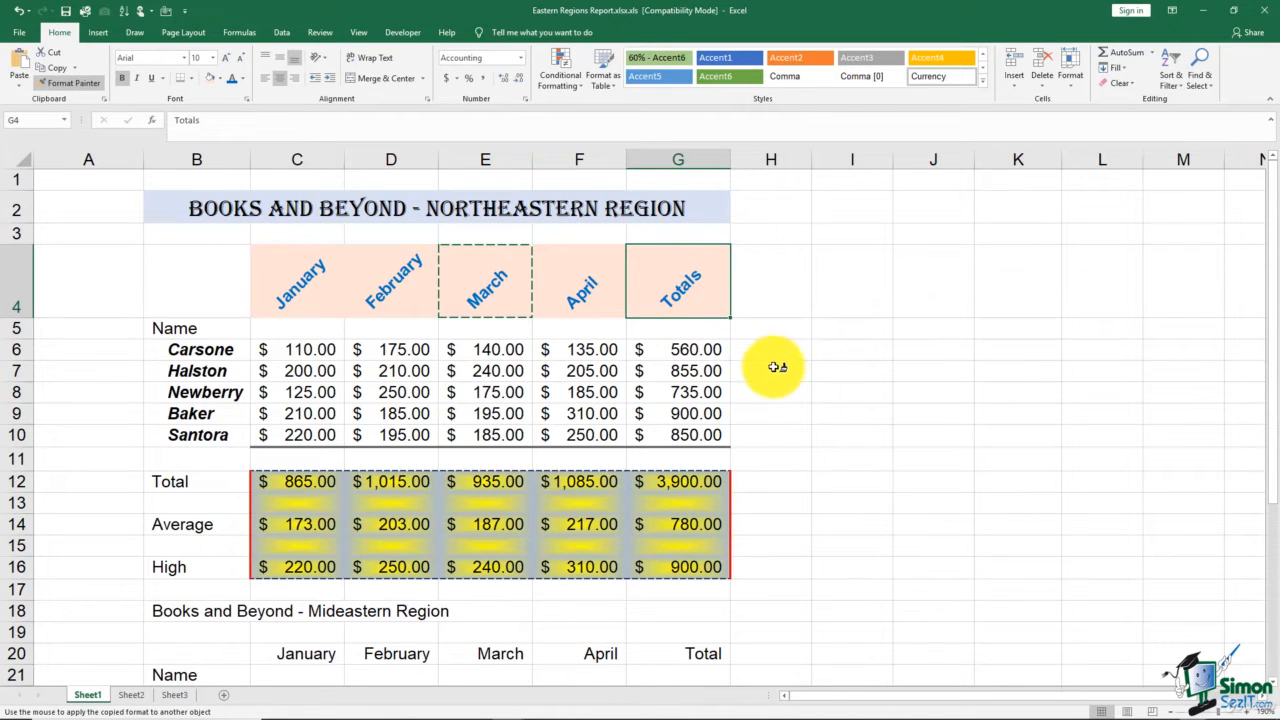
- Apply the same heading formatting to January, February and March in the Mideastern Region table, and turn off Format Painter
{"action": "scroll", "coordinate": [770, 364], "scroll_direction": "down", "scroll_amount": 4}
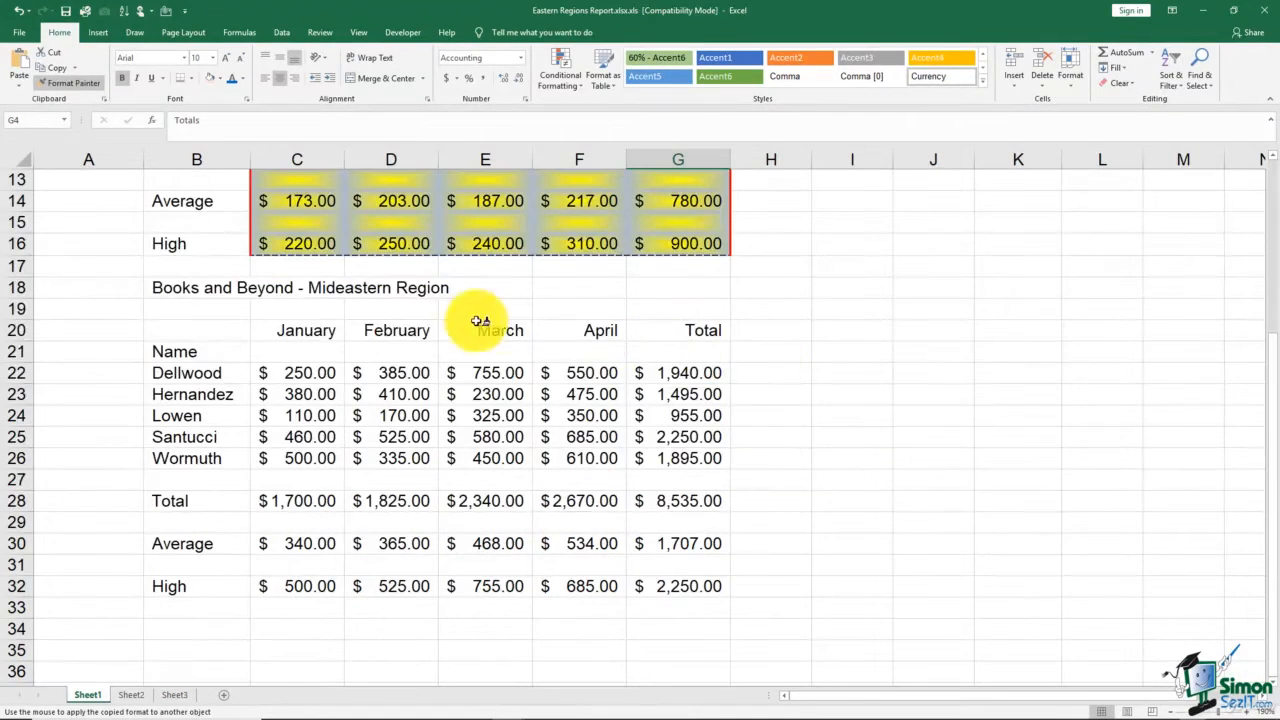
{"action": "left_click", "coordinate": [320, 331]}
{"action": "left_click", "coordinate": [384, 350]}
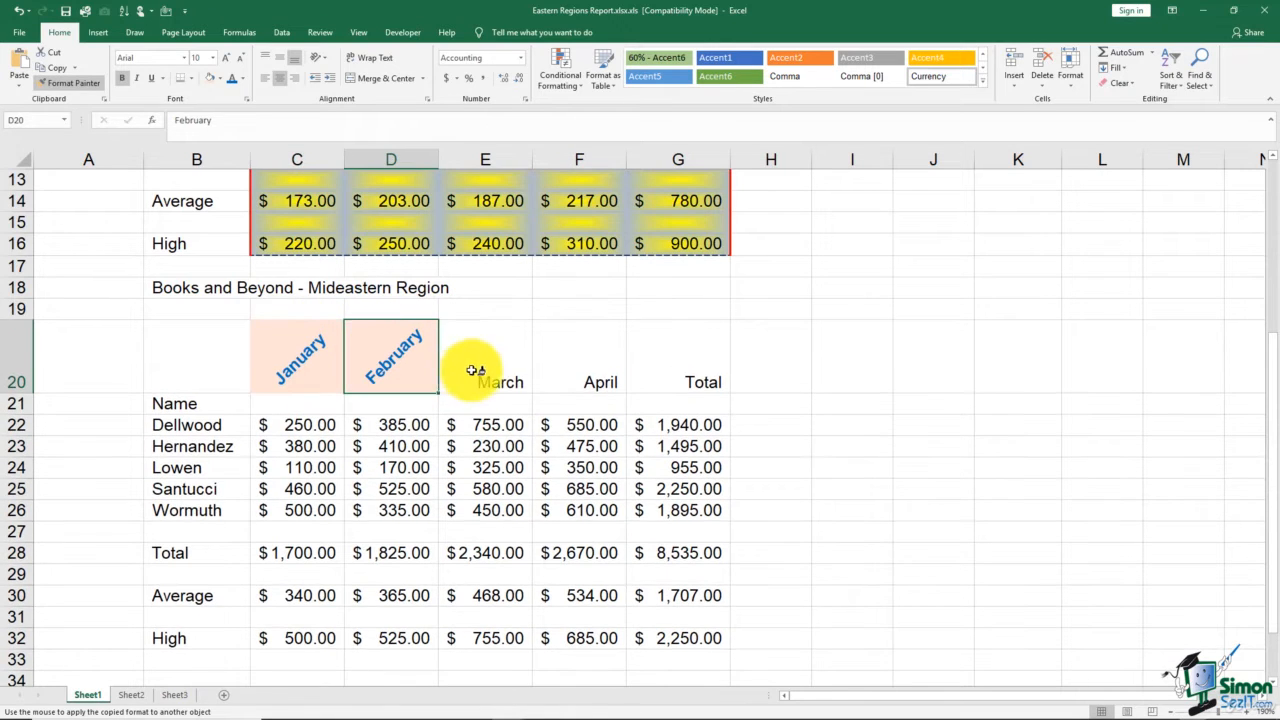
{"action": "left_click", "coordinate": [476, 370]}
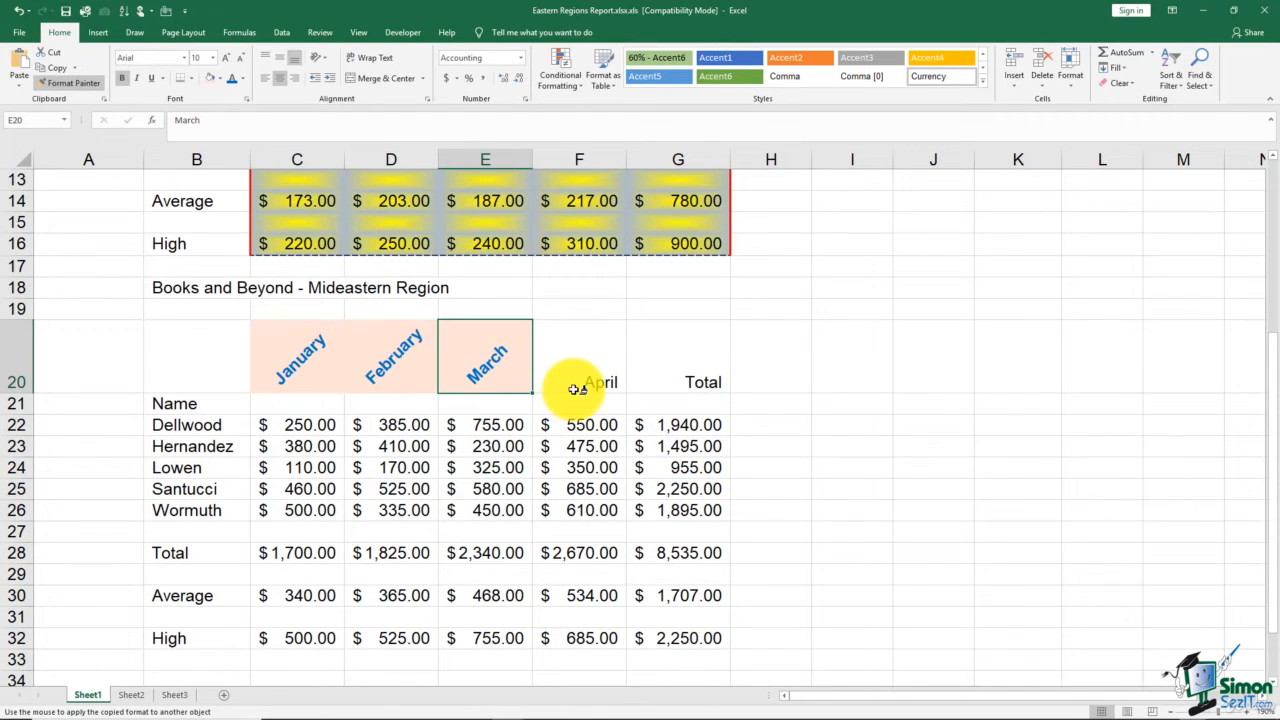
{"action": "left_click", "coordinate": [89, 88]}
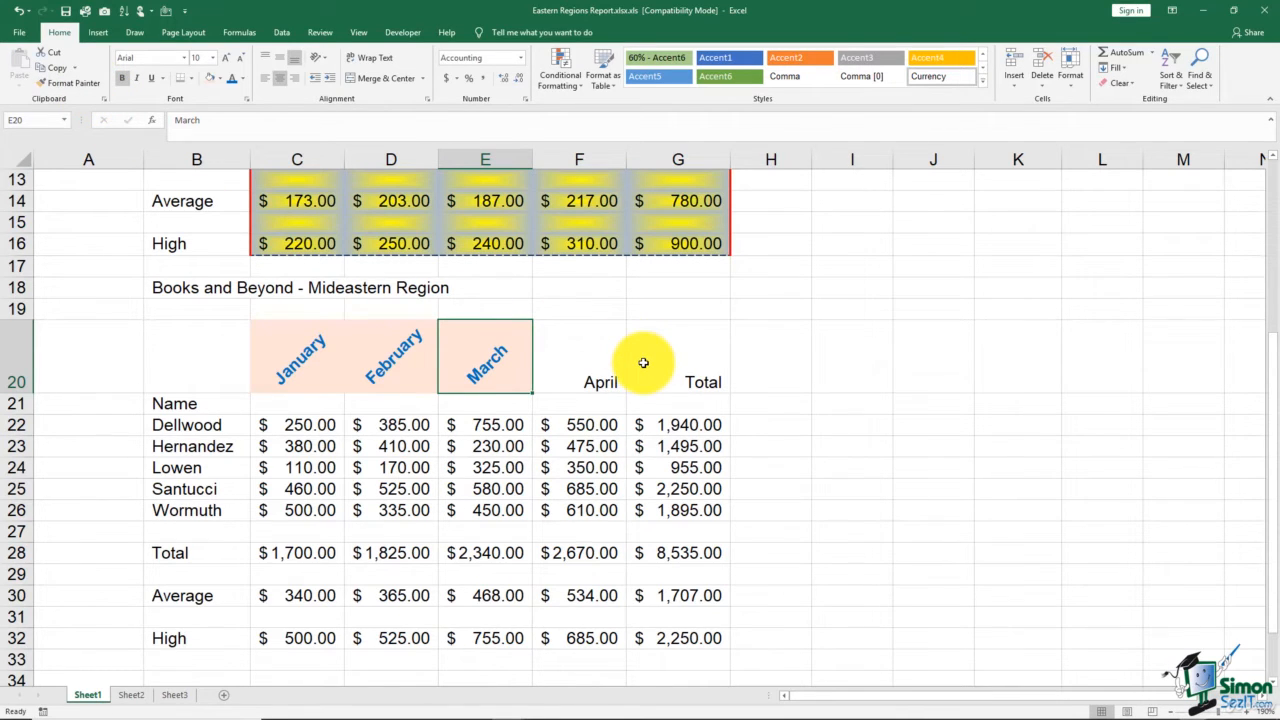
- Copy the formatting of the whole Northeastern Region table, B2:G16, onto the Mideastern Region table starting at B18 with Format Painter
{"action": "scroll", "coordinate": [645, 366], "scroll_direction": "up", "scroll_amount": 4}
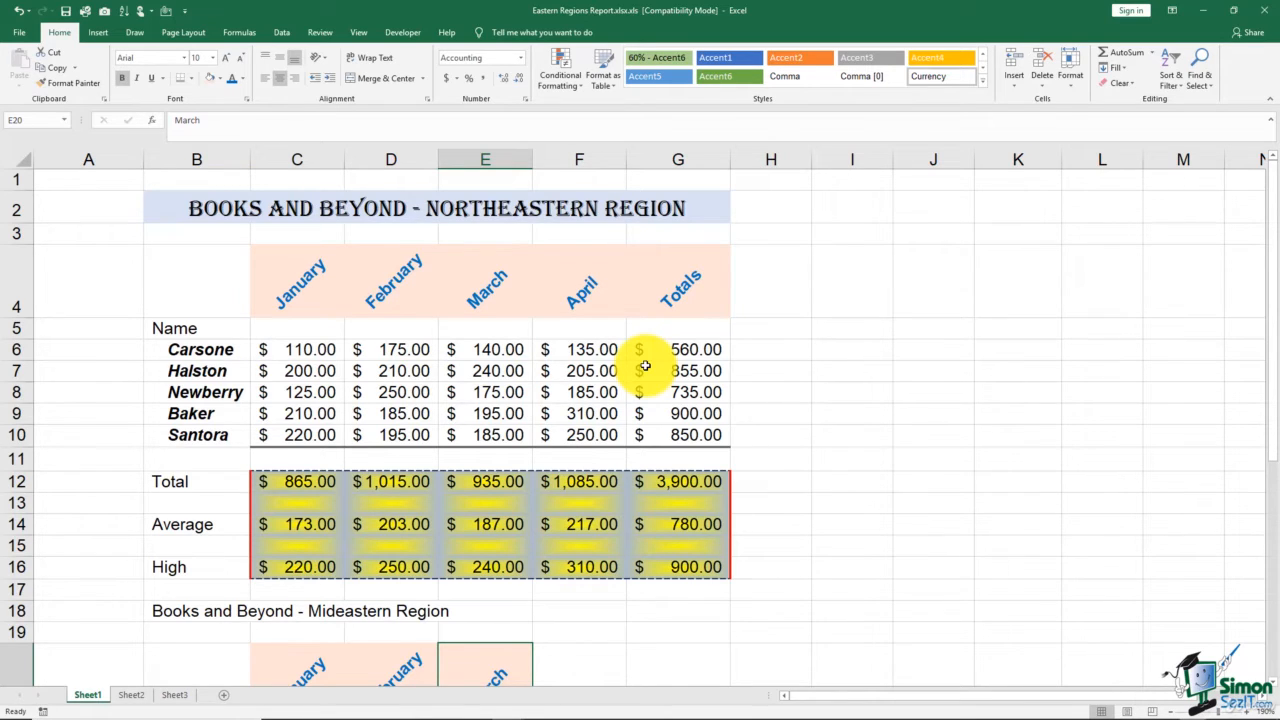
{"action": "left_click", "coordinate": [173, 206]}
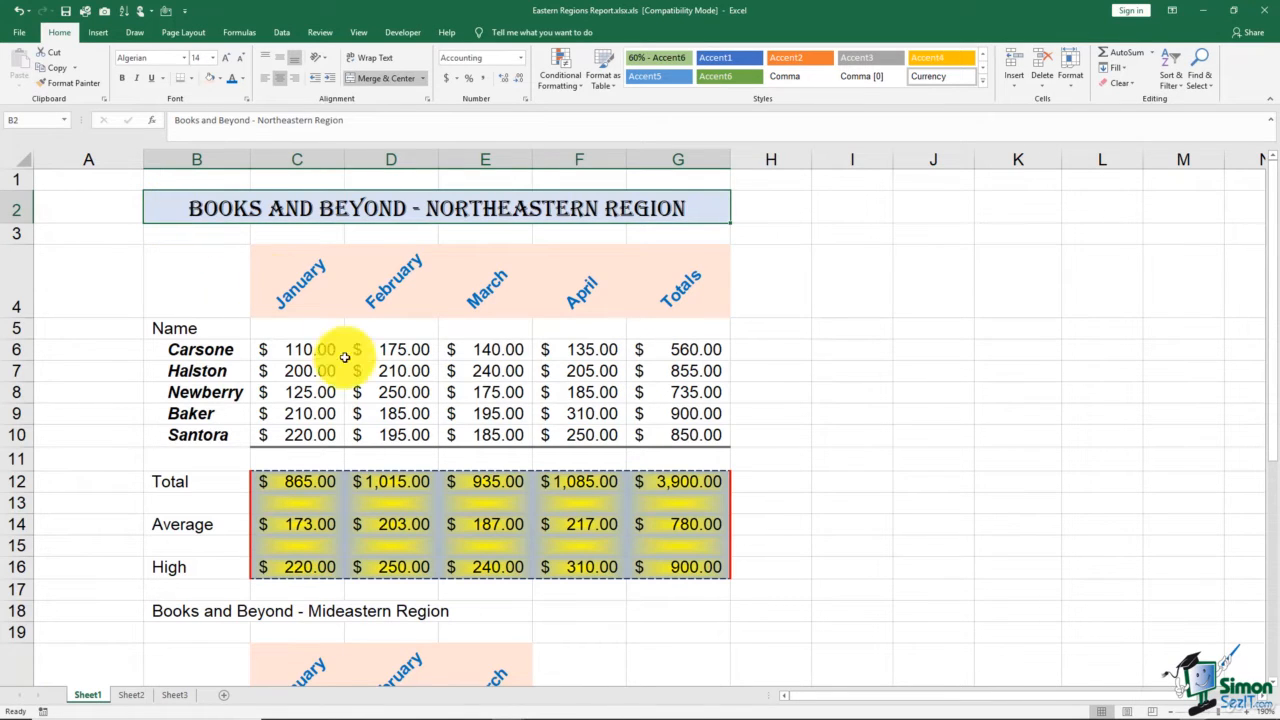
{"action": "left_click", "coordinate": [674, 569], "text": "shift"}
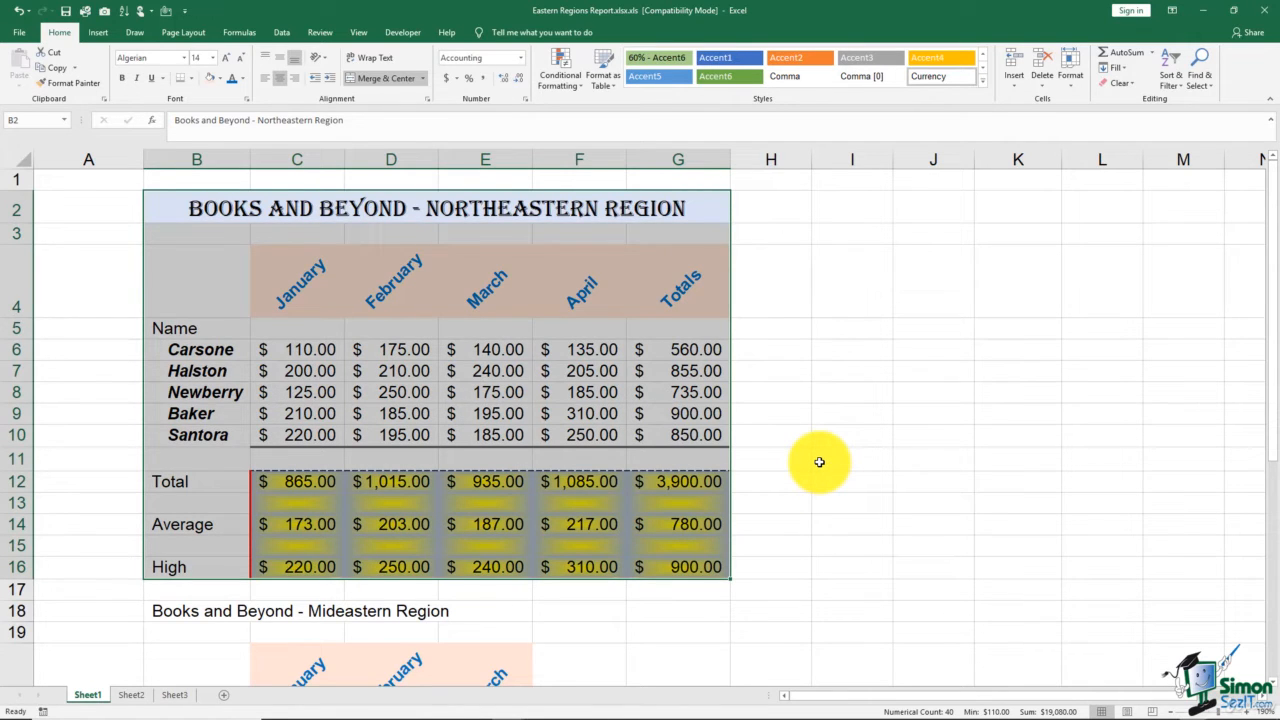
{"action": "left_click", "coordinate": [80, 88]}
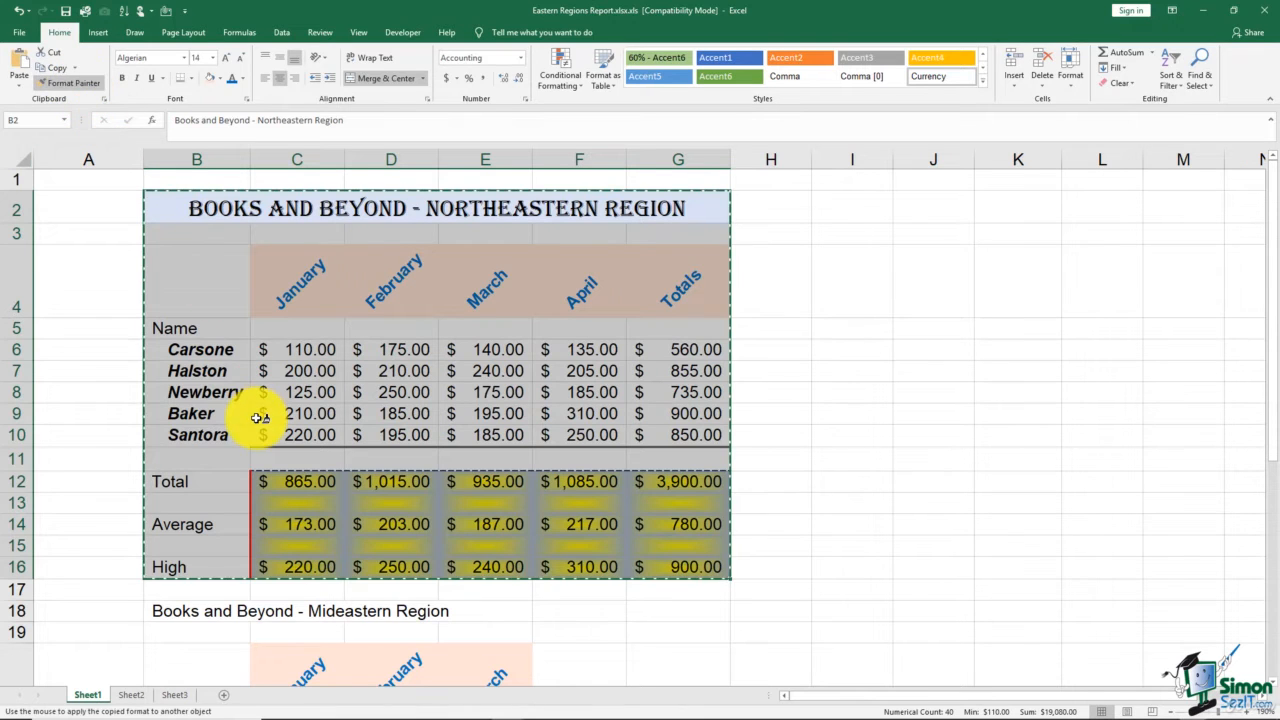
{"action": "scroll", "coordinate": [258, 418], "scroll_direction": "down", "scroll_amount": 2}
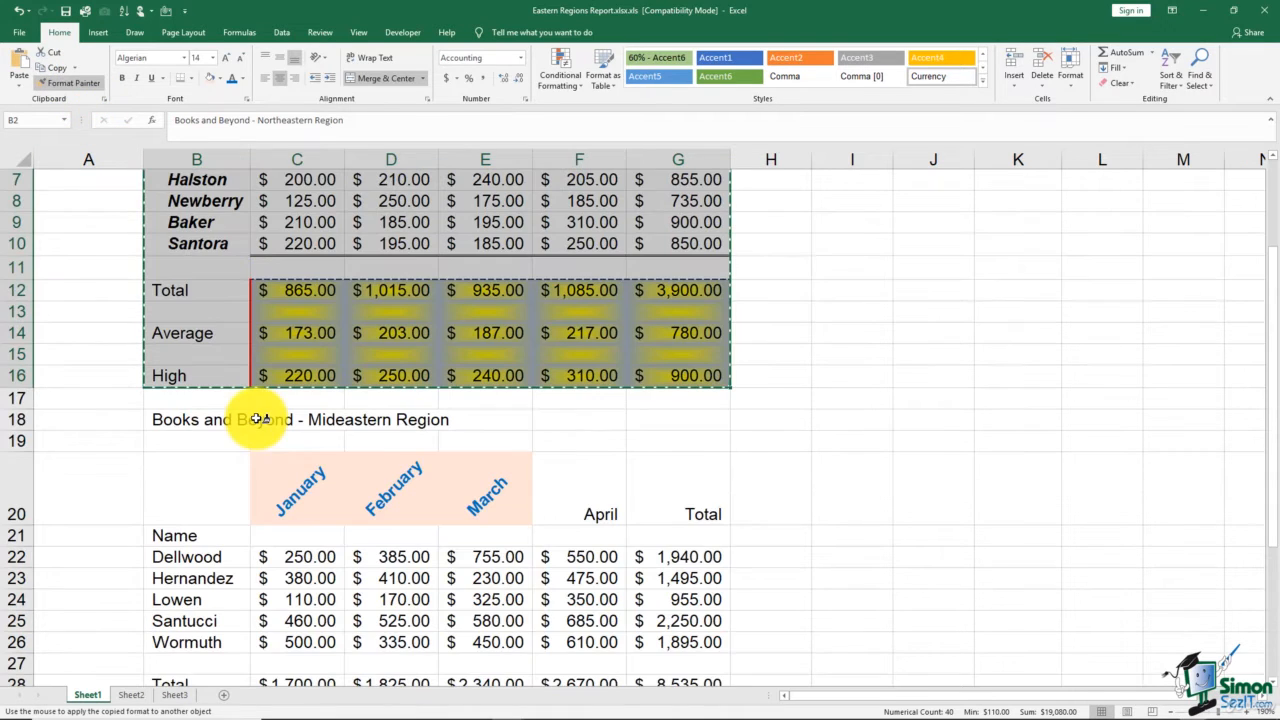
{"action": "left_click", "coordinate": [180, 419]}
{"action": "left_click", "coordinate": [859, 445]}
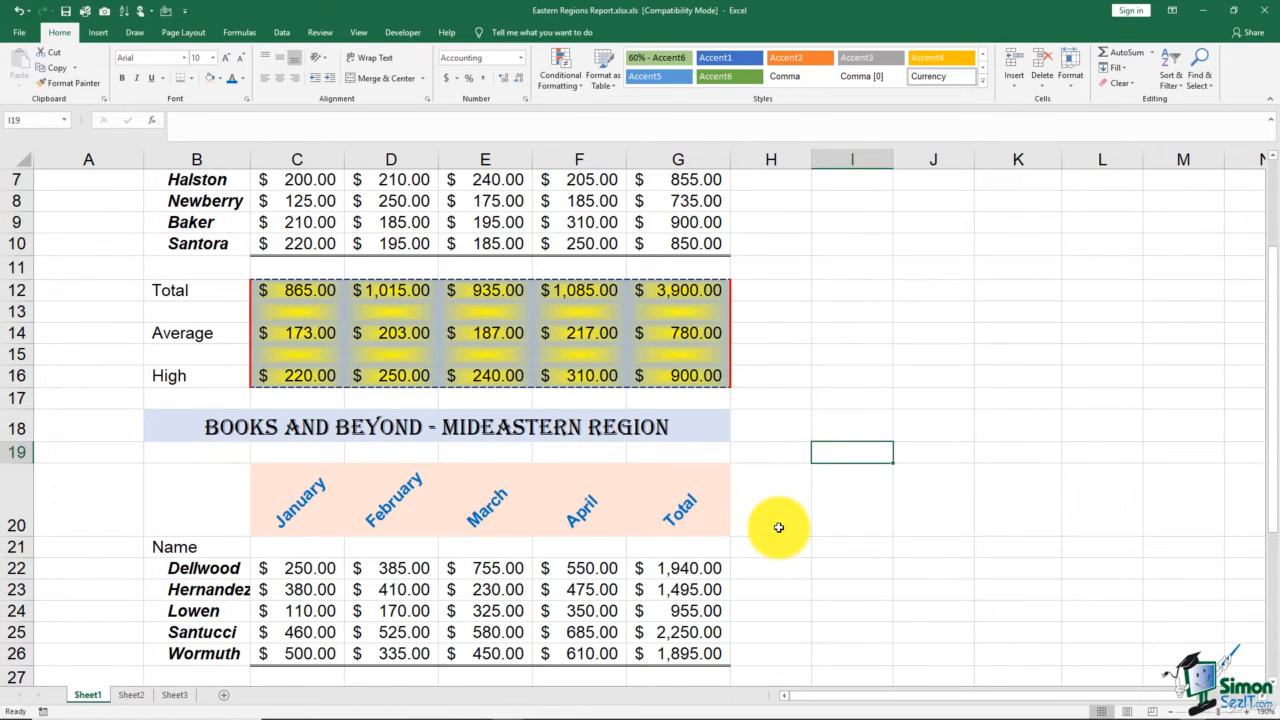
- Compare the Mideastern Region table's formatting with the Northeastern Region table, checking the title, month headings, name column and summary rows
{"action": "scroll", "coordinate": [779, 527], "scroll_direction": "down", "scroll_amount": 4}
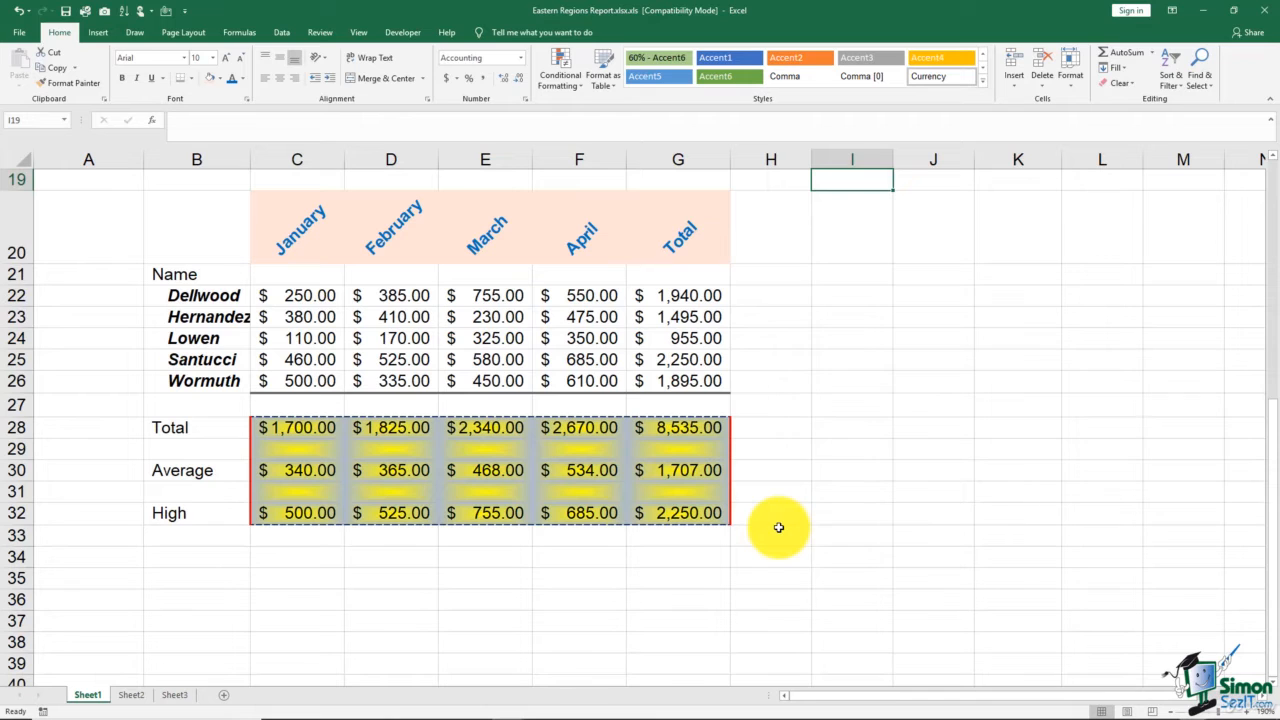
{"action": "scroll", "coordinate": [779, 527], "scroll_direction": "up", "scroll_amount": 4}
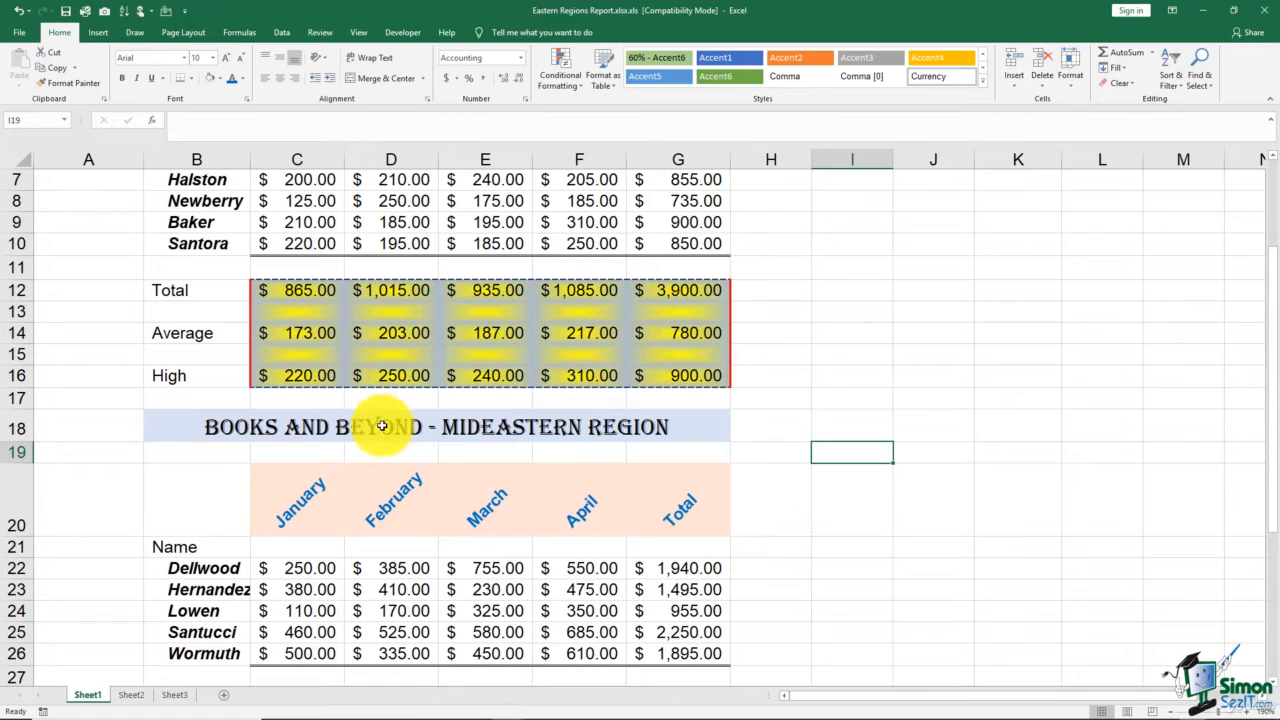
{"action": "left_click_drag", "start_coordinate": [210, 428], "coordinate": [608, 652]}
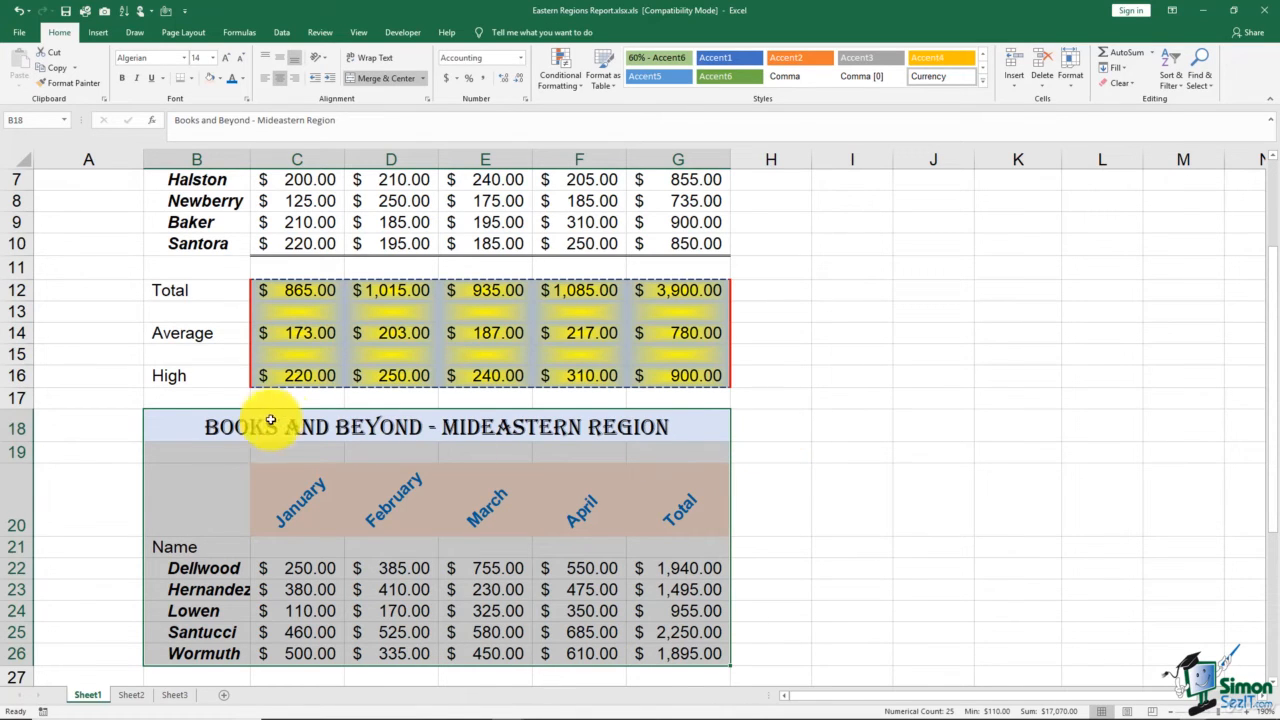
{"action": "left_click", "coordinate": [190, 426]}
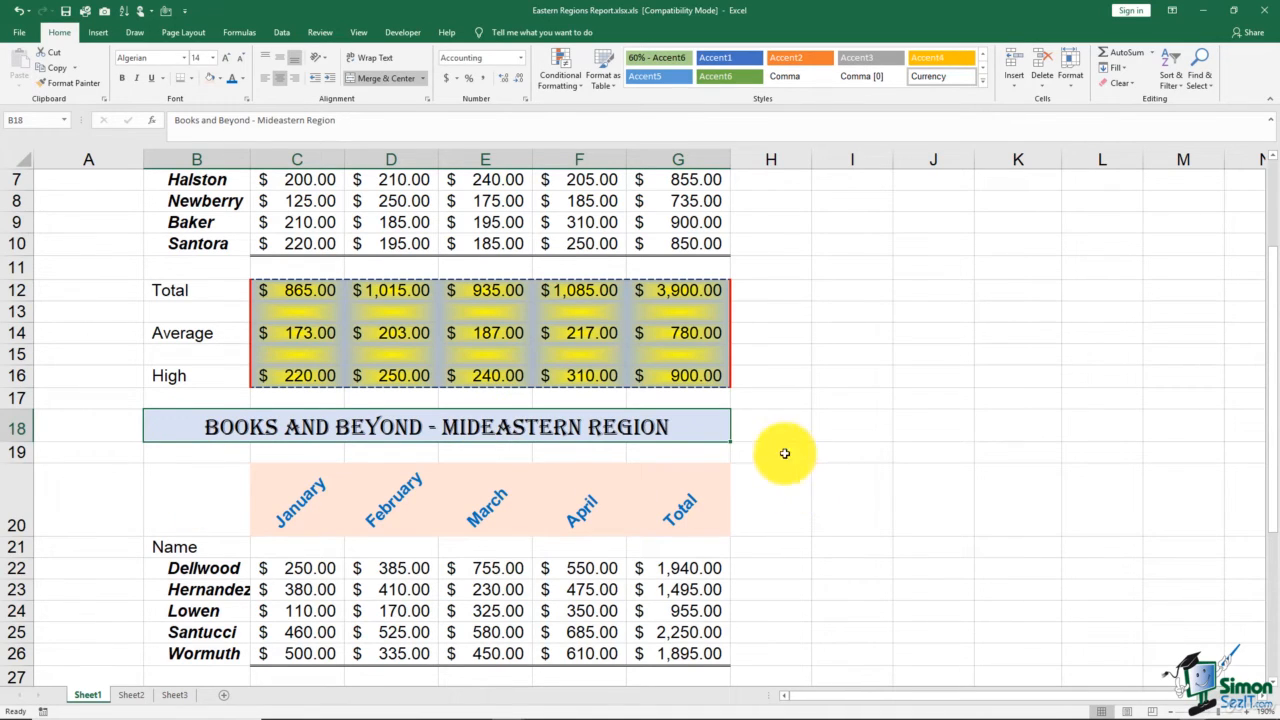
{"action": "scroll", "coordinate": [781, 382], "scroll_direction": "up", "scroll_amount": 2}
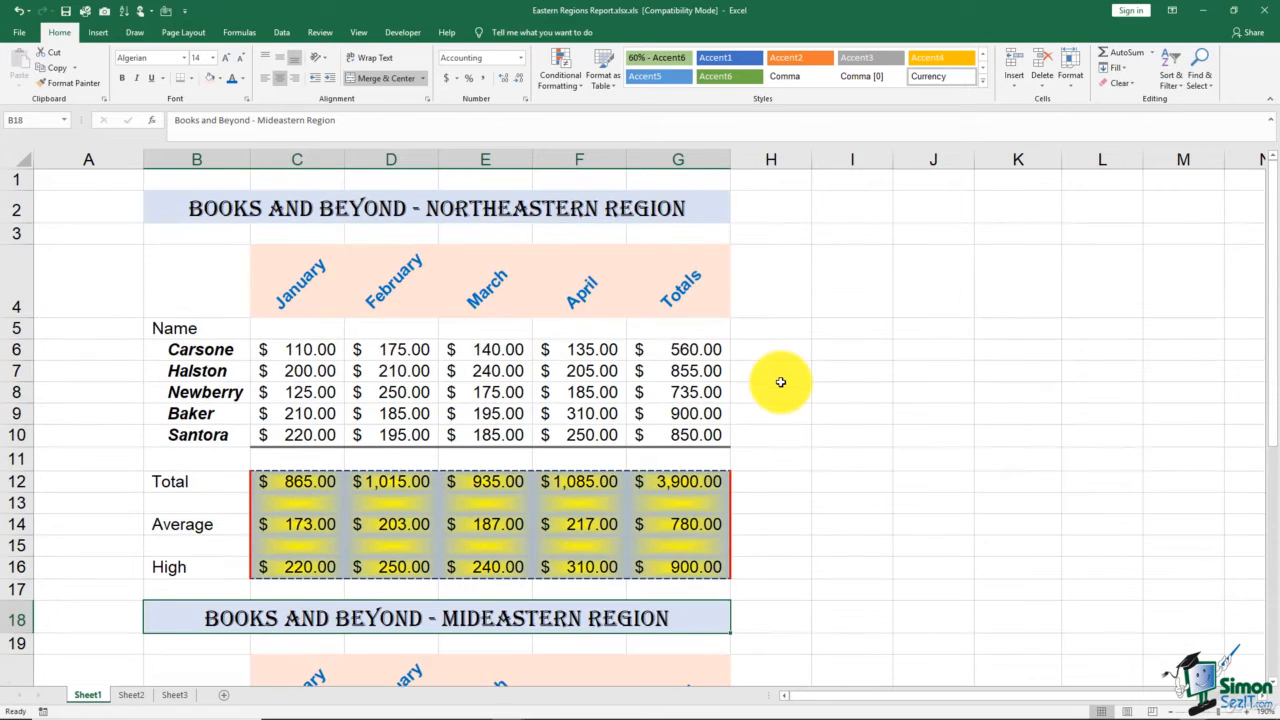
{"action": "left_click", "coordinate": [12, 392]}
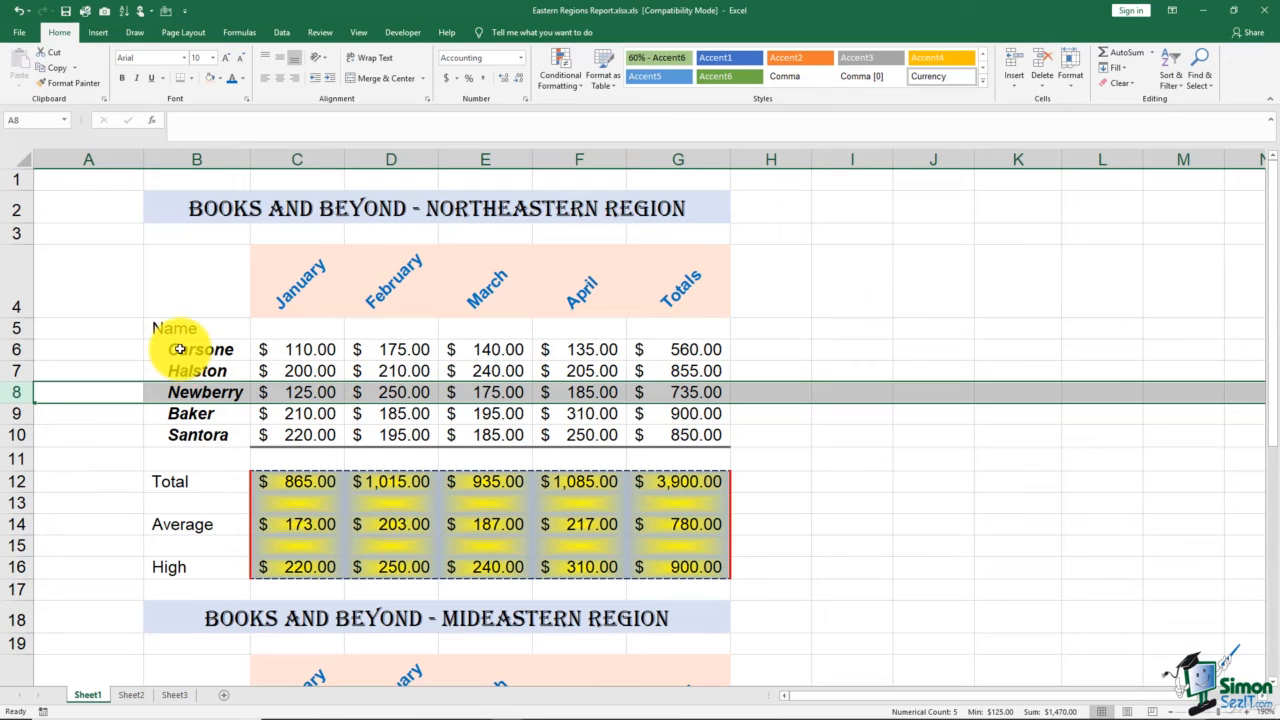
{"action": "left_click_drag", "start_coordinate": [180, 349], "coordinate": [207, 522]}
{"action": "scroll", "coordinate": [197, 497], "scroll_direction": "down", "scroll_amount": 4}
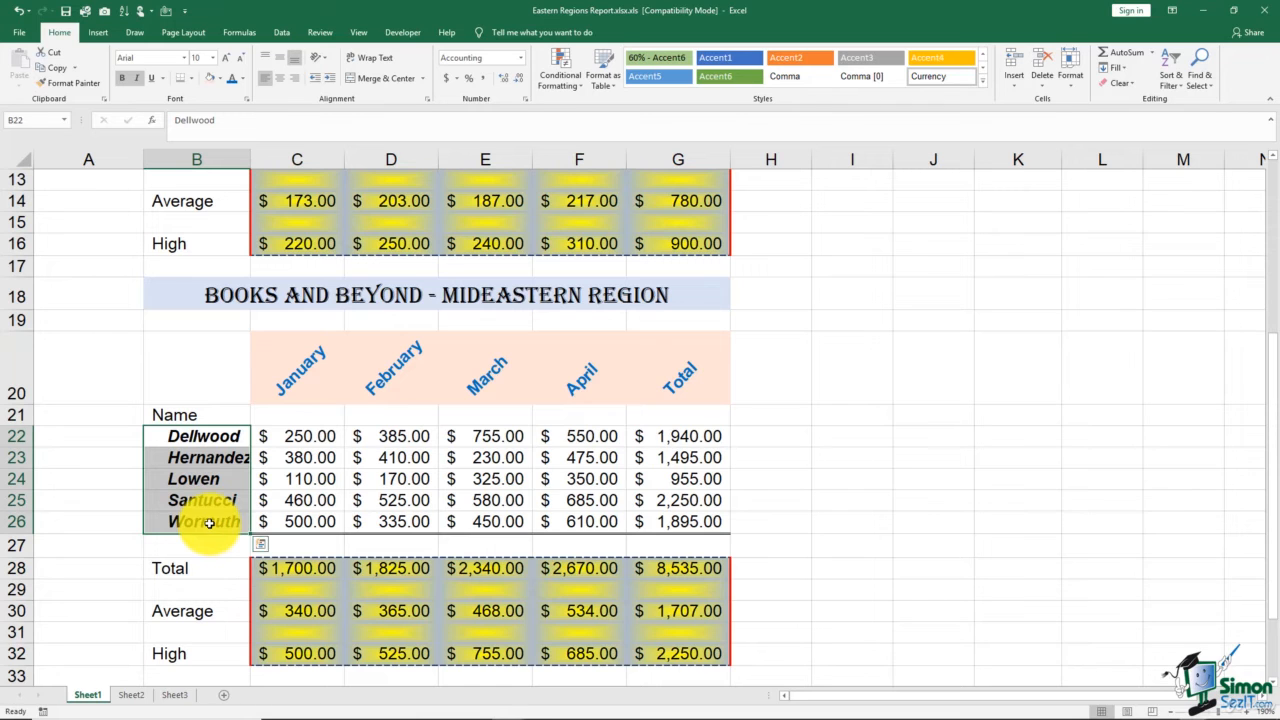
{"action": "scroll", "coordinate": [180, 489], "scroll_direction": "up", "scroll_amount": 4}
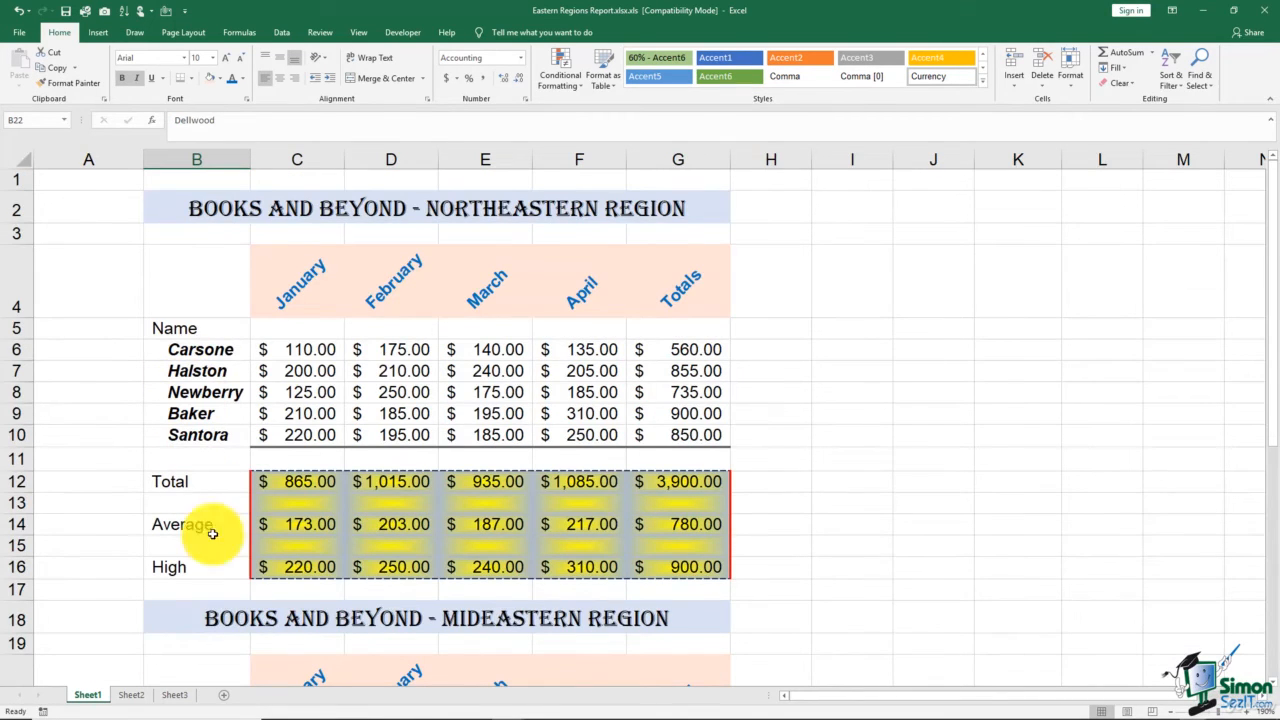
{"action": "scroll", "coordinate": [212, 662], "scroll_direction": "down", "scroll_amount": 4}
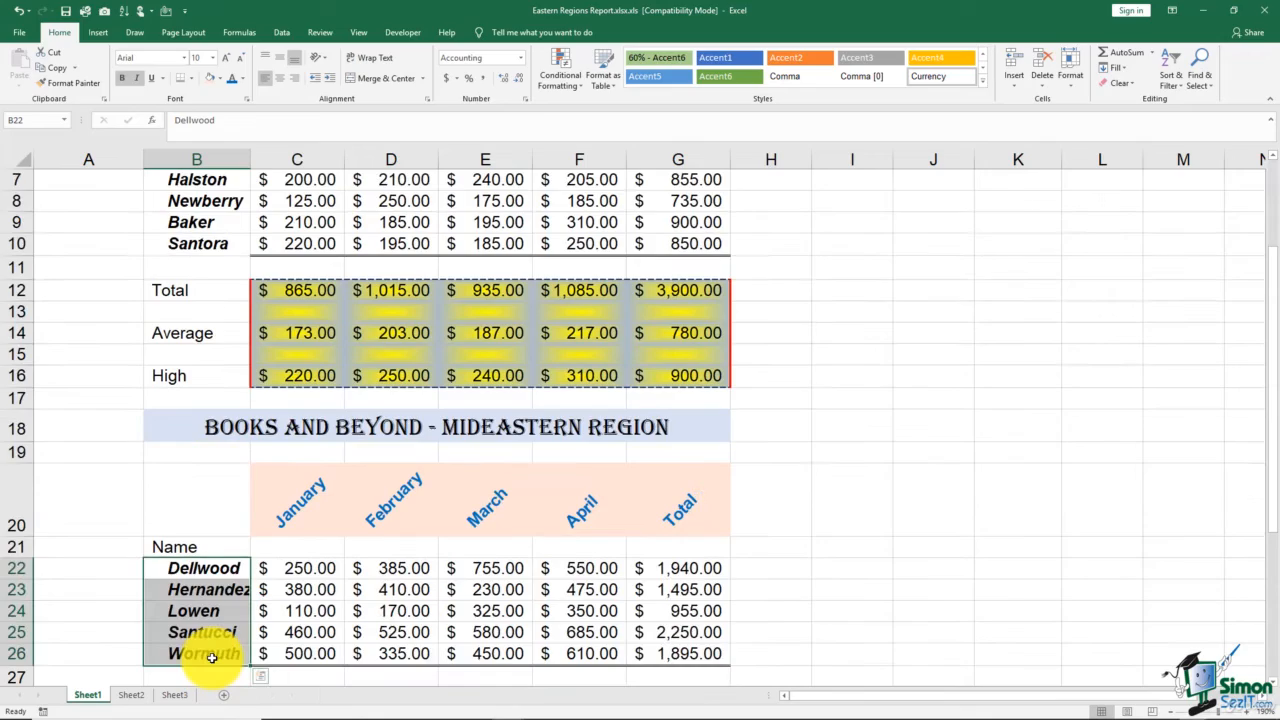
{"action": "scroll", "coordinate": [212, 657], "scroll_direction": "down", "scroll_amount": 4}
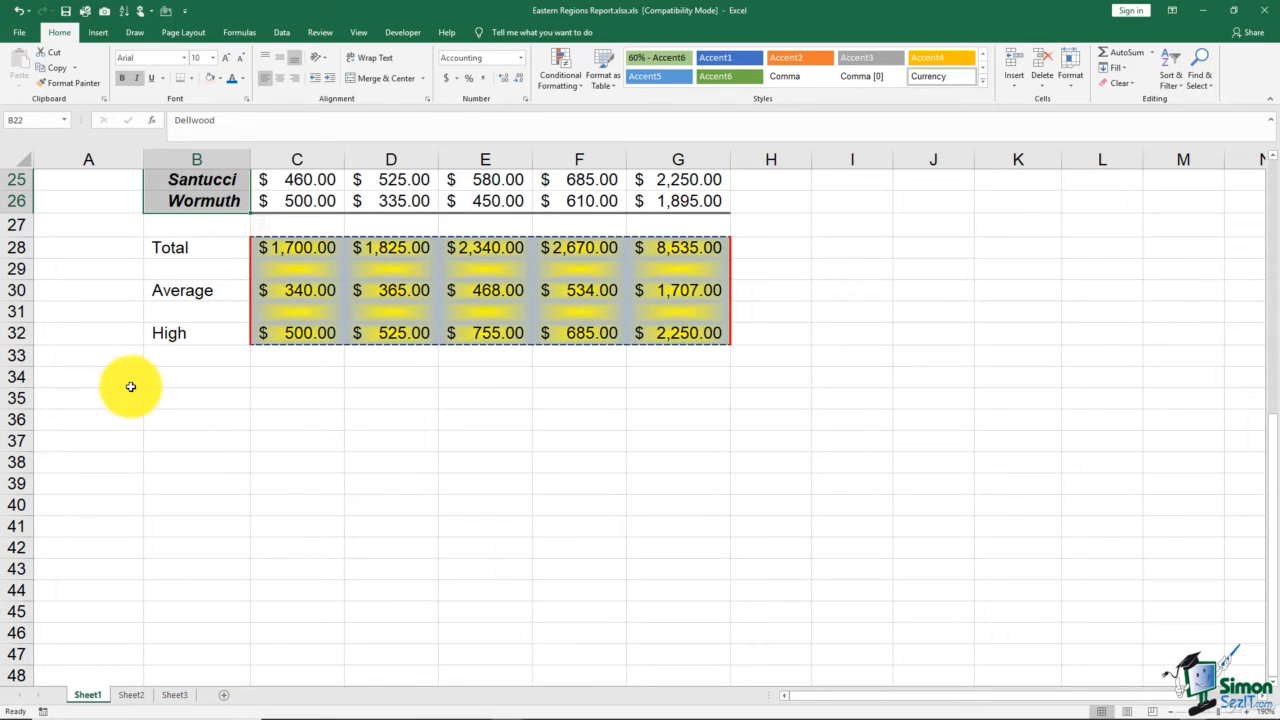
{"action": "left_click", "coordinate": [17, 332]}
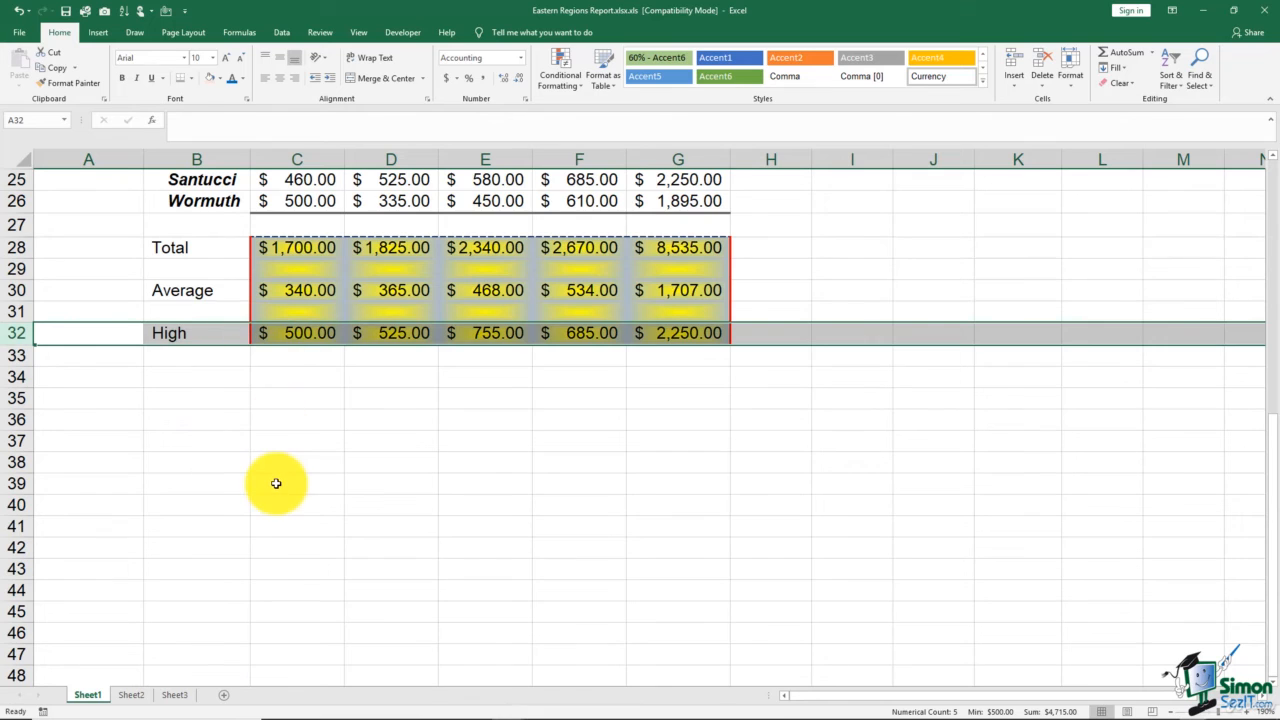
{"action": "scroll", "coordinate": [274, 480], "scroll_direction": "up", "scroll_amount": 4}
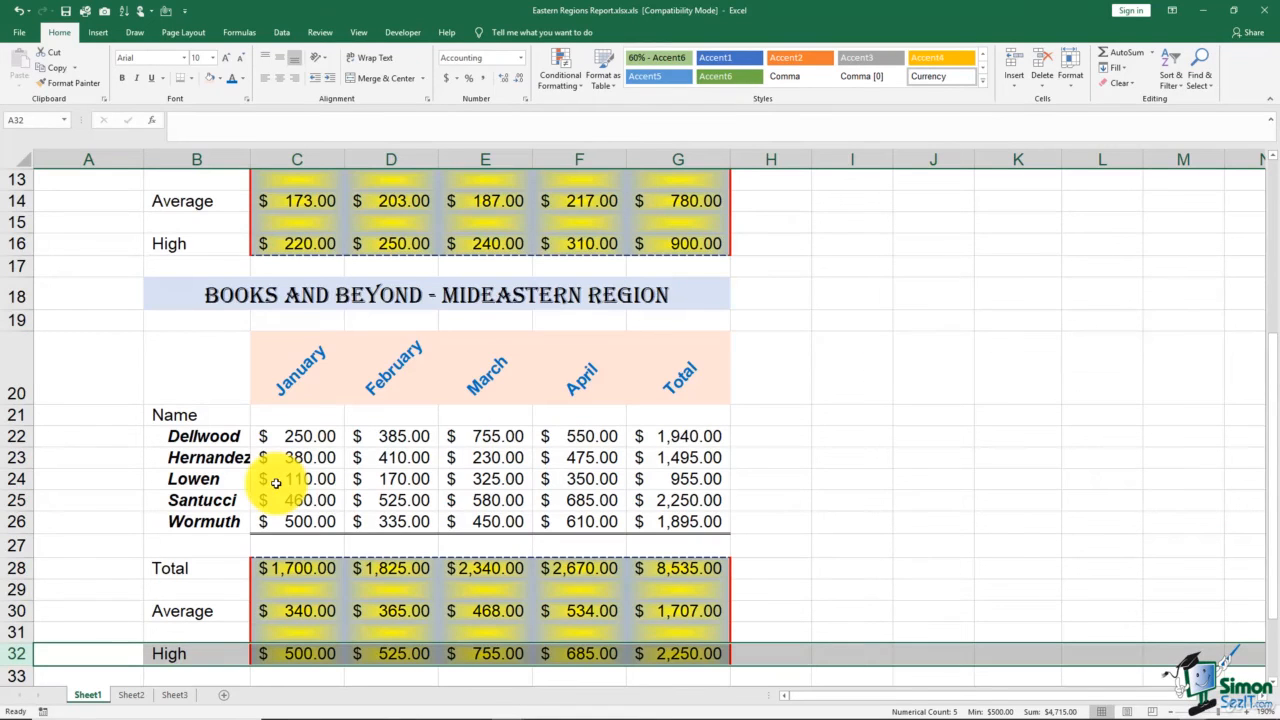
{"action": "left_click", "coordinate": [757, 322]}
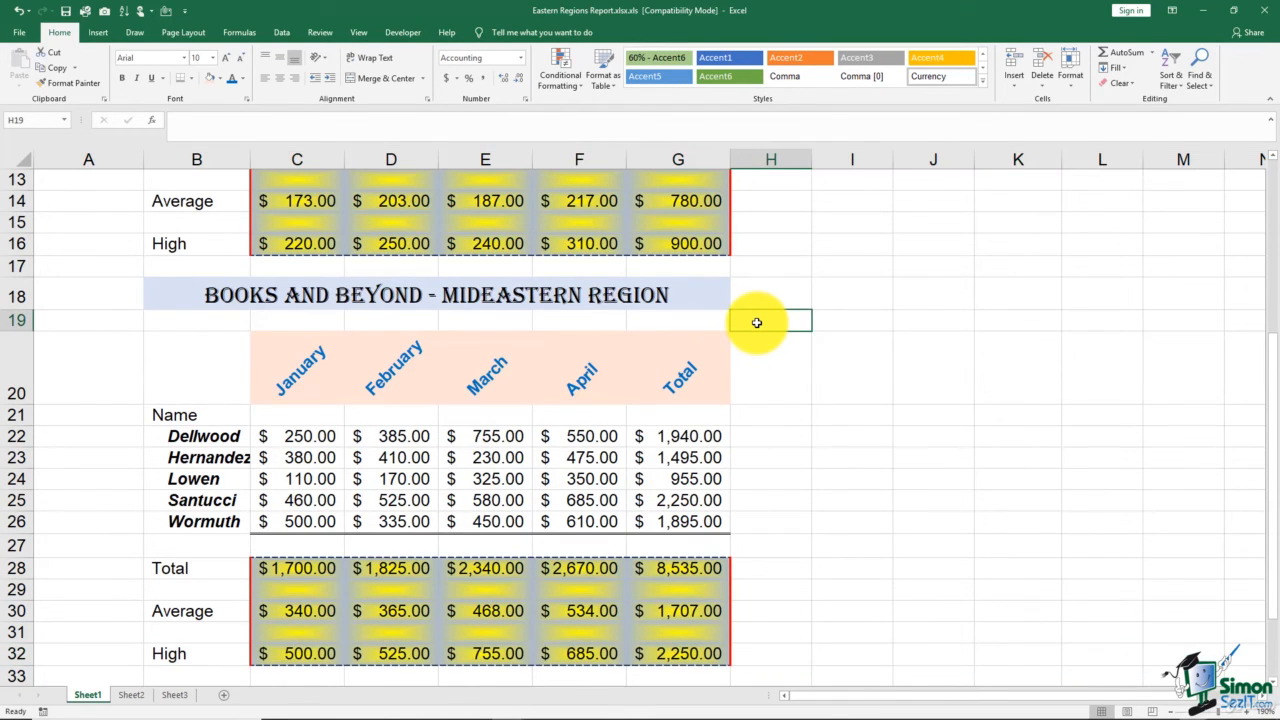
{"action": "scroll", "coordinate": [757, 322], "scroll_direction": "up", "scroll_amount": 4}
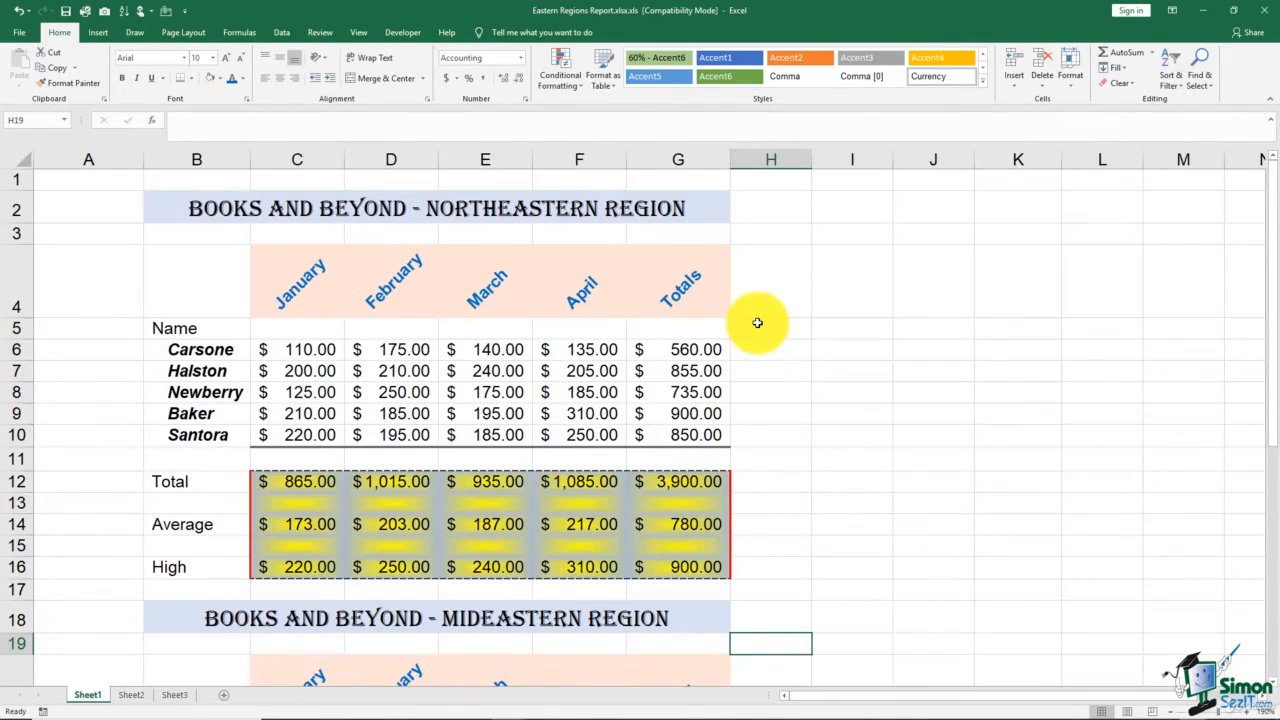